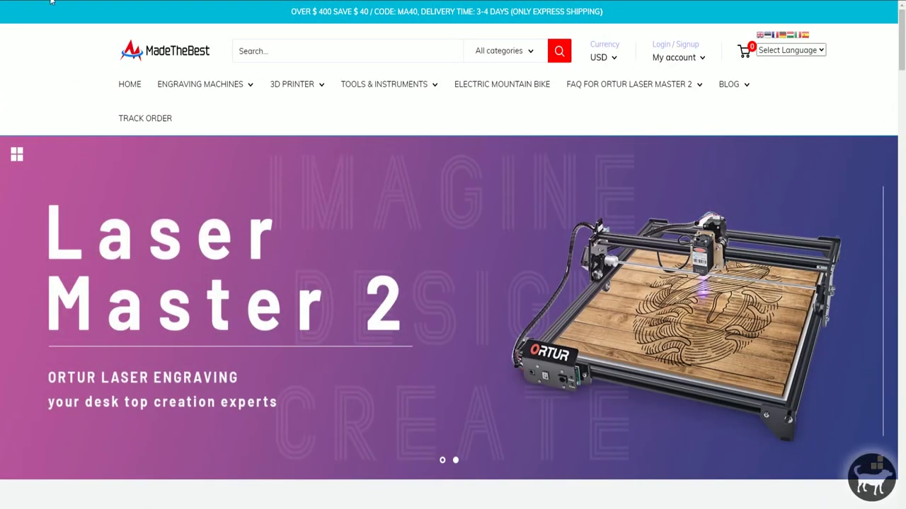
Open the ORTUR Laser Master 2 product page from the Engraving Machines category.
{"action": "left_click", "coordinate": [729, 306]}
{"action": "scroll", "coordinate": [668, 316], "scroll_direction": "down", "scroll_amount": 2}
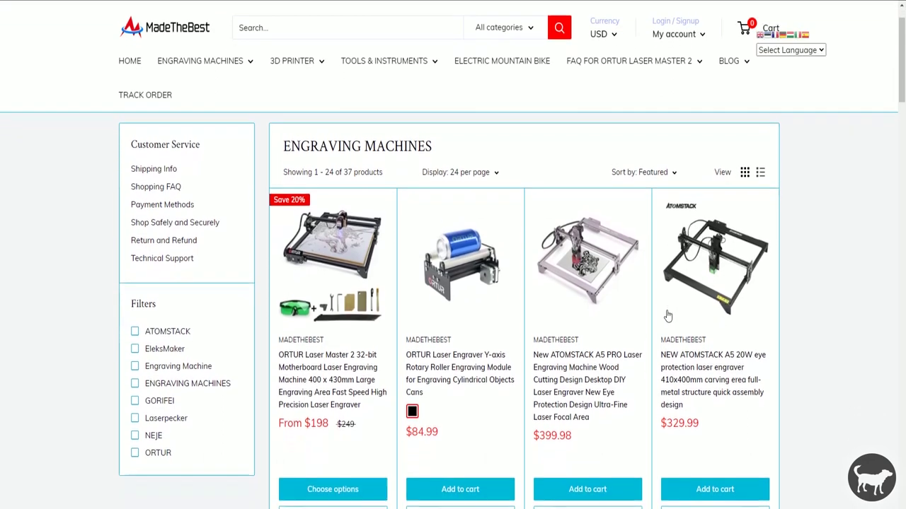
{"action": "scroll", "coordinate": [668, 316], "scroll_direction": "down", "scroll_amount": 3}
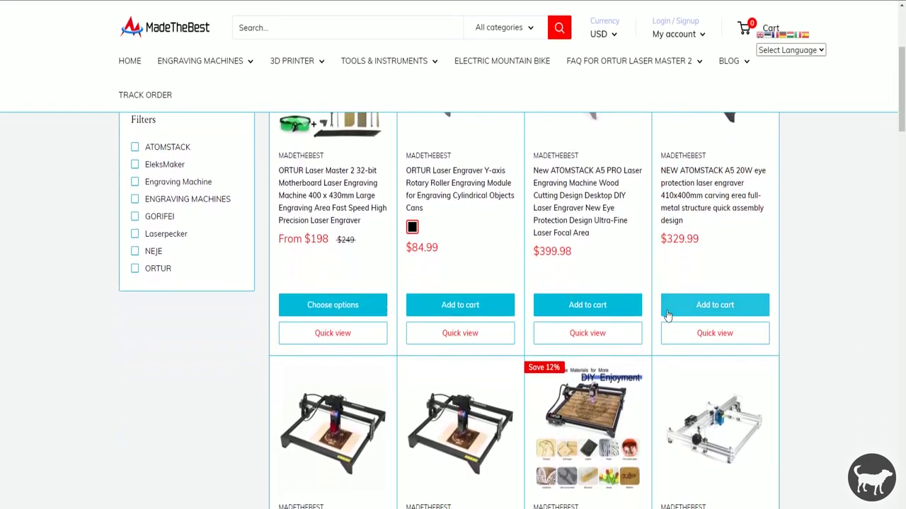
{"action": "scroll", "coordinate": [668, 316], "scroll_direction": "down", "scroll_amount": 3}
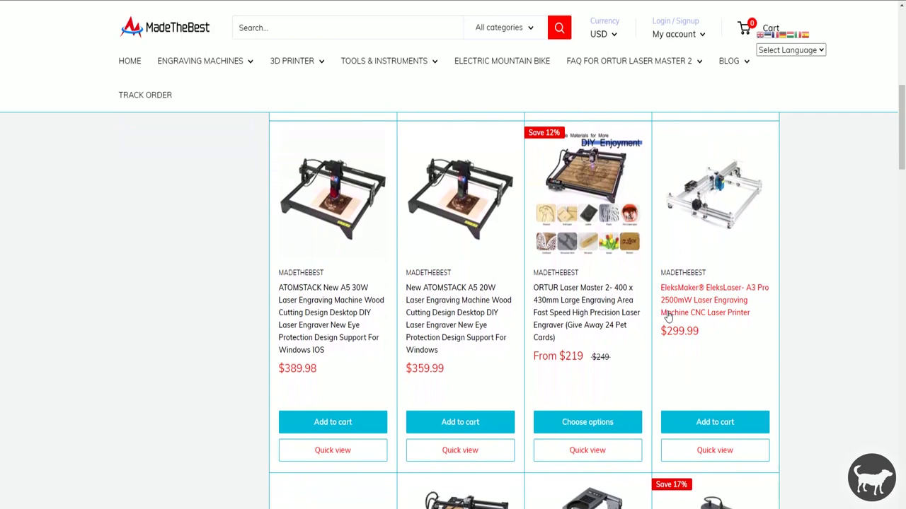
{"action": "left_click", "coordinate": [587, 300]}
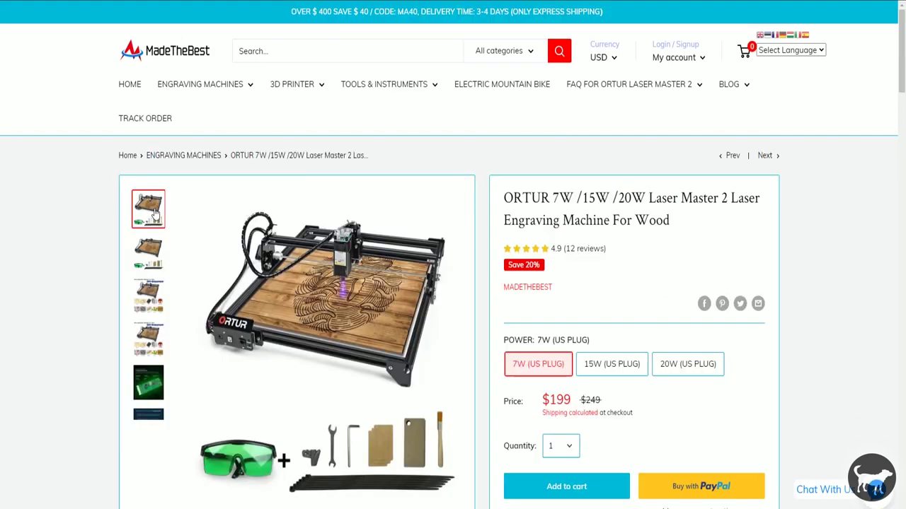
Step through the product gallery photos to the material settings table image.
{"action": "left_click", "coordinate": [150, 249]}
{"action": "left_click", "coordinate": [154, 292]}
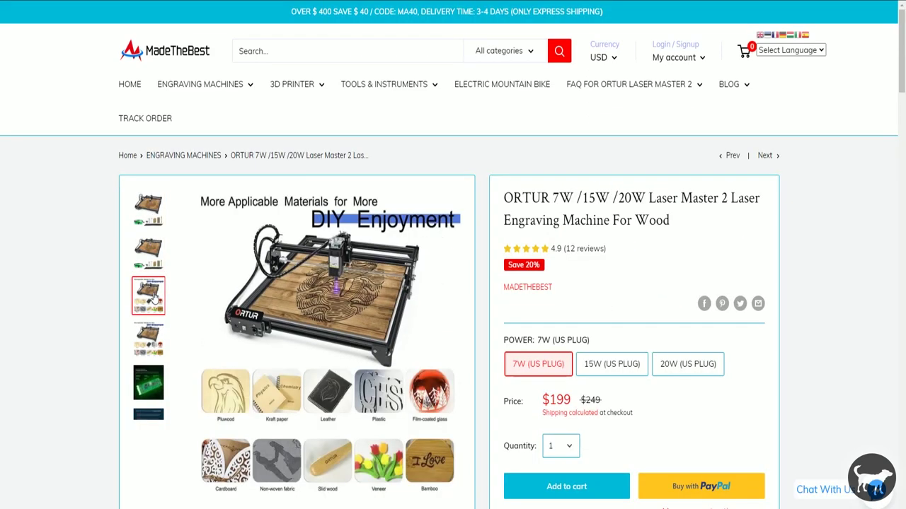
{"action": "left_click", "coordinate": [160, 354]}
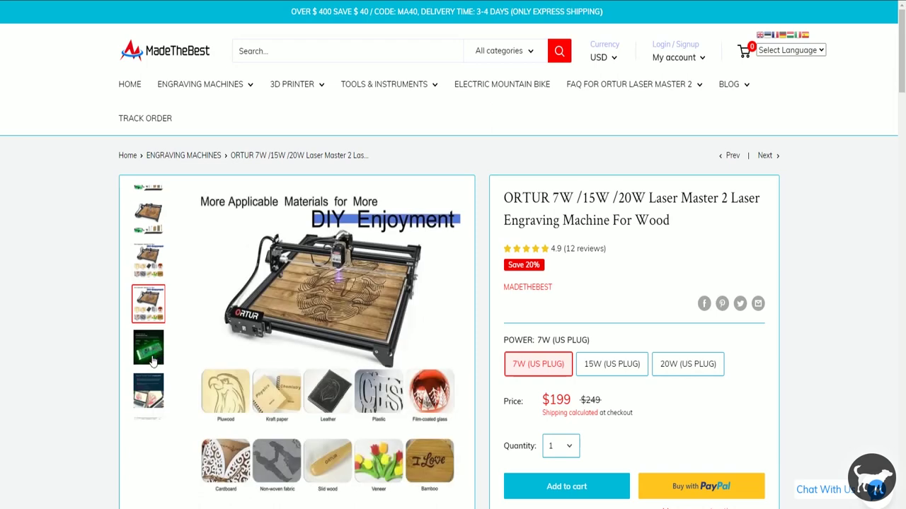
{"action": "left_click", "coordinate": [155, 365]}
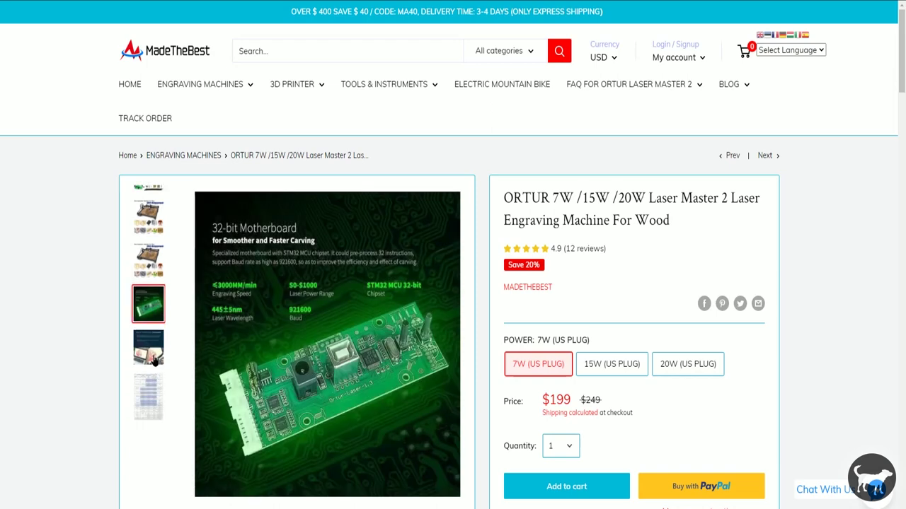
{"action": "left_click", "coordinate": [155, 360]}
{"action": "left_click", "coordinate": [154, 365]}
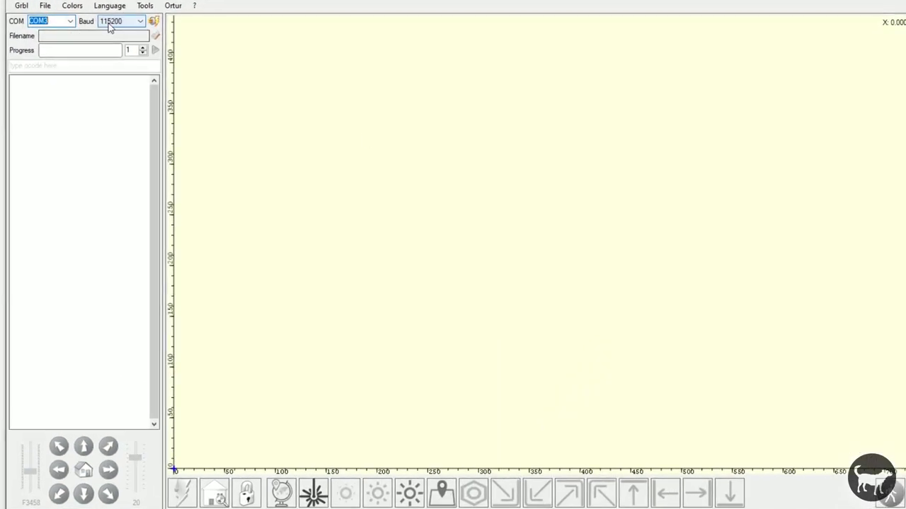
Connect to the engraver on COM3 at 115200 and jog the head 20 mm along X.
{"action": "left_click", "coordinate": [154, 22]}
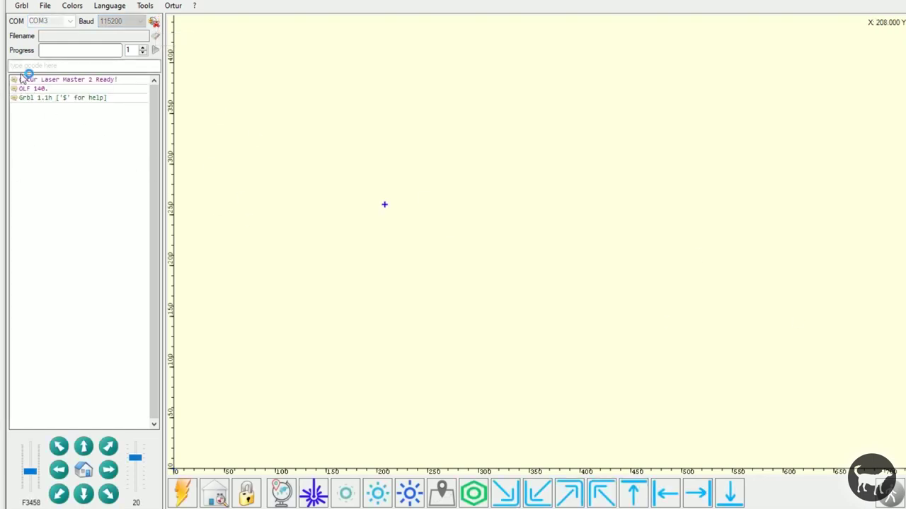
{"action": "left_click", "coordinate": [111, 472]}
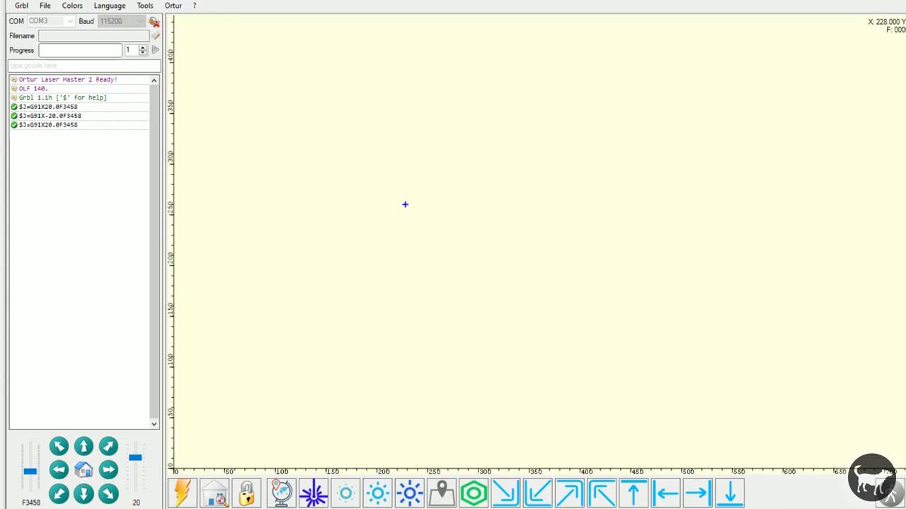
Load the dog image from the Desktop, autotrim its margins, and continue to Target image.
{"action": "left_click", "coordinate": [44, 7]}
{"action": "left_click", "coordinate": [65, 20]}
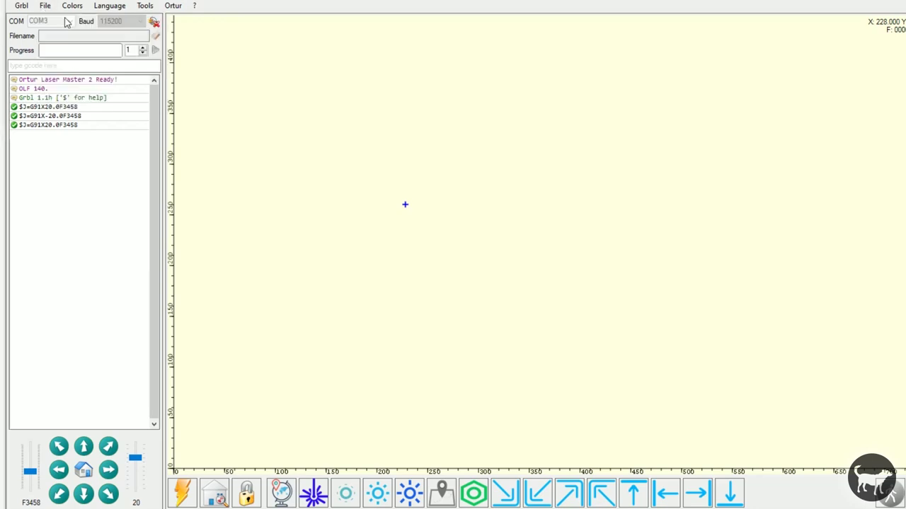
{"action": "left_click", "coordinate": [70, 113]}
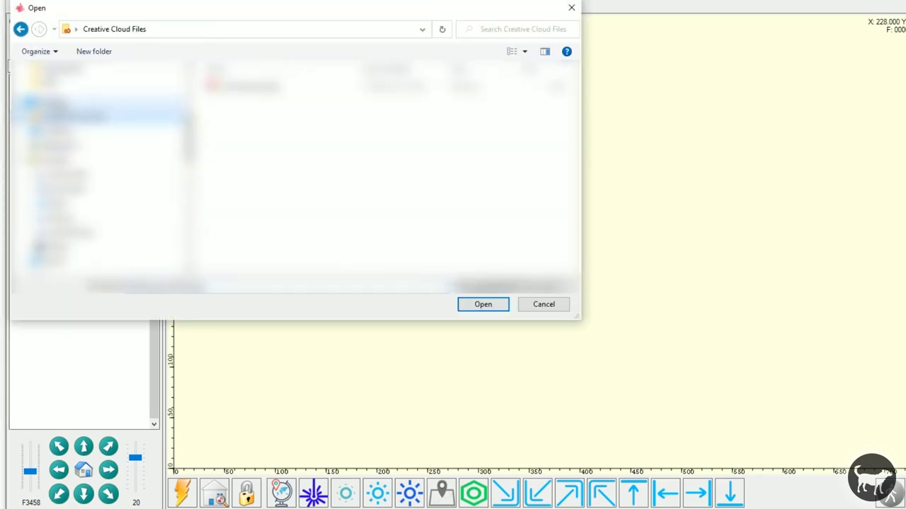
{"action": "left_click", "coordinate": [53, 103]}
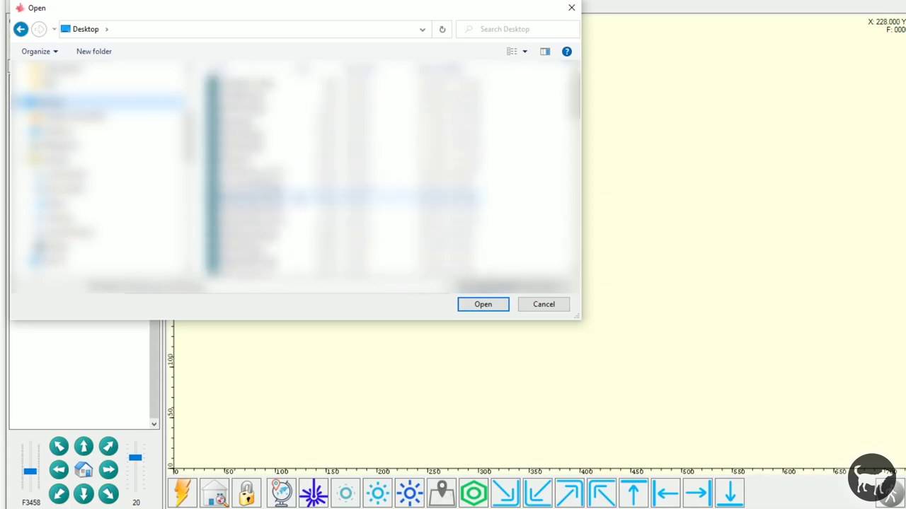
{"action": "key", "text": "Return"}
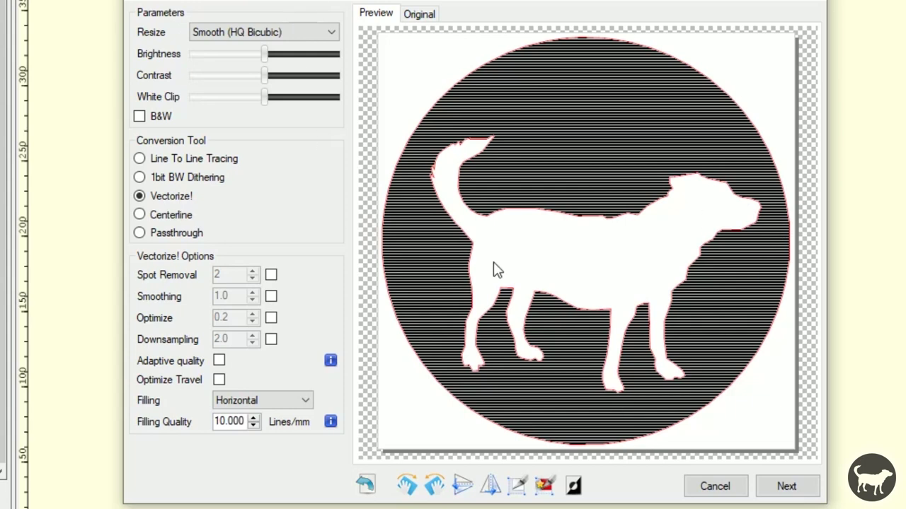
{"action": "left_click", "coordinate": [545, 487]}
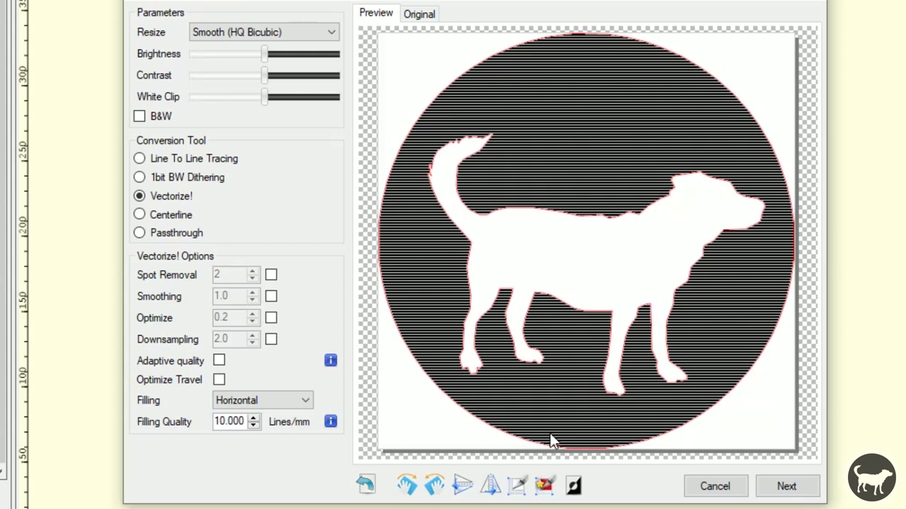
{"action": "left_click", "coordinate": [808, 486]}
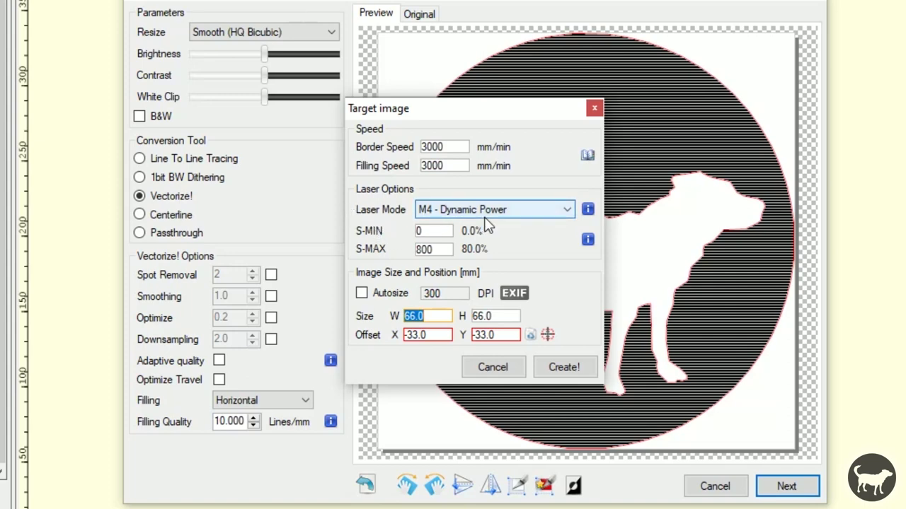
Keep M4 Dynamic Power and apply the Ortur LU20W (5.5W) Solid Wood preset: 3000 mm/min, 80% power.
{"action": "left_click", "coordinate": [516, 210]}
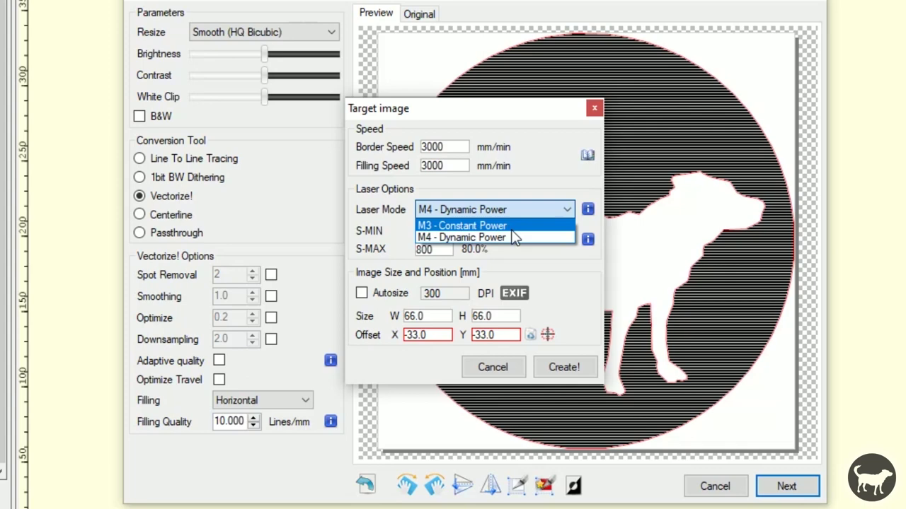
{"action": "left_click", "coordinate": [587, 170]}
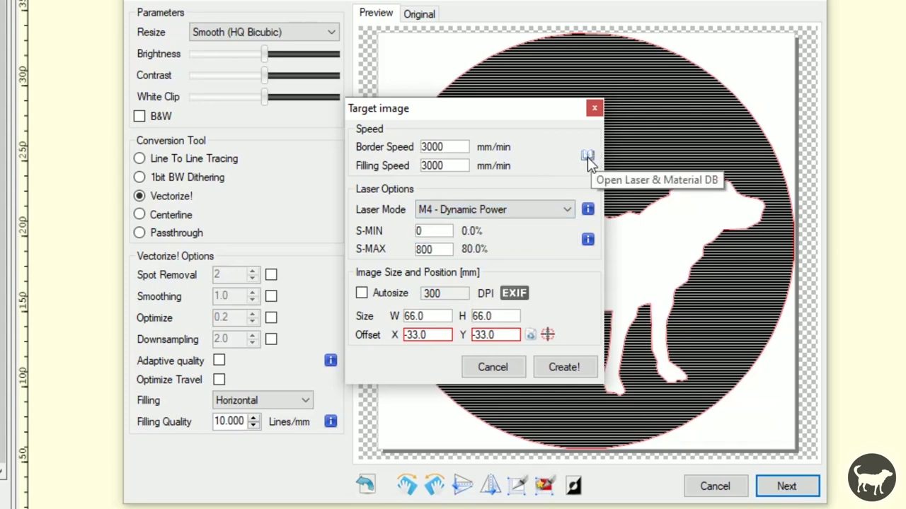
{"action": "left_click", "coordinate": [587, 155]}
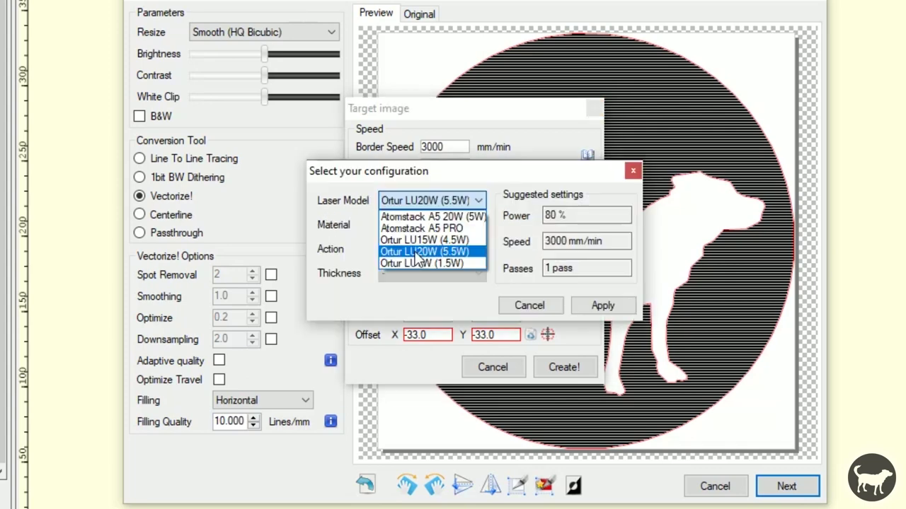
{"action": "left_click", "coordinate": [463, 253]}
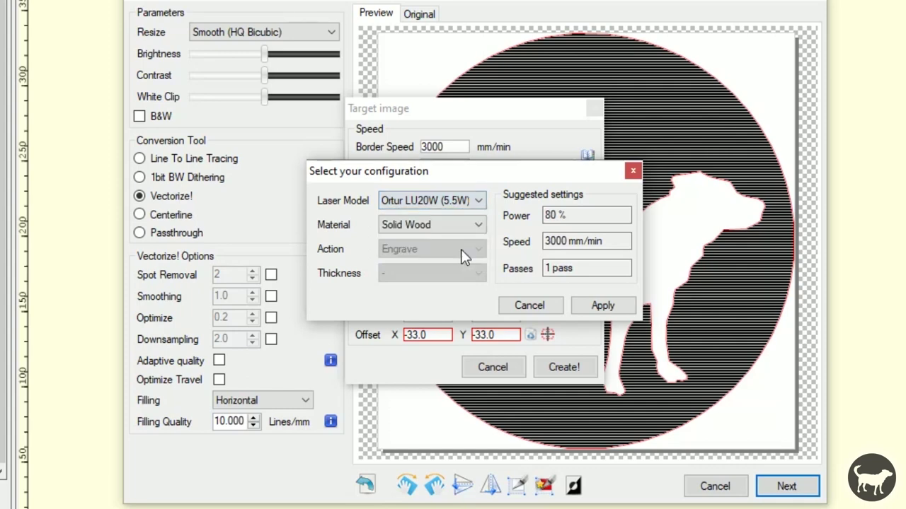
{"action": "left_click", "coordinate": [433, 225]}
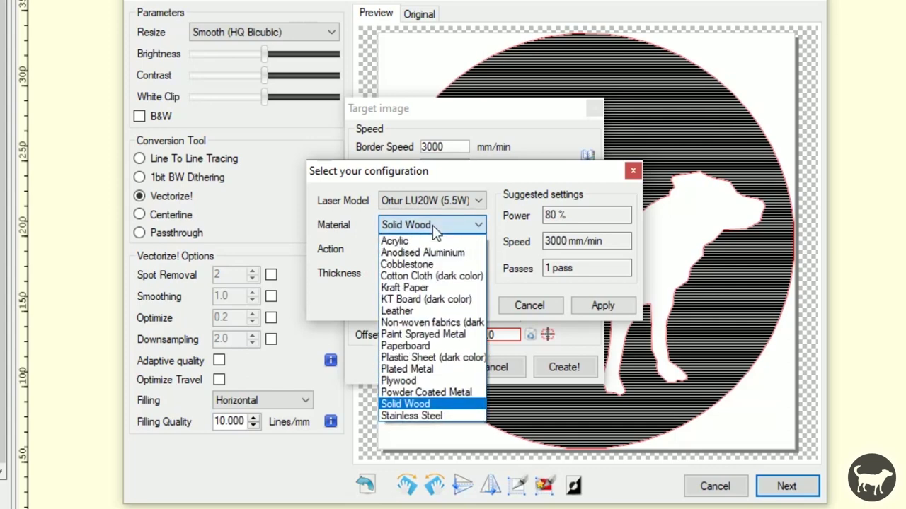
{"action": "left_click", "coordinate": [422, 404]}
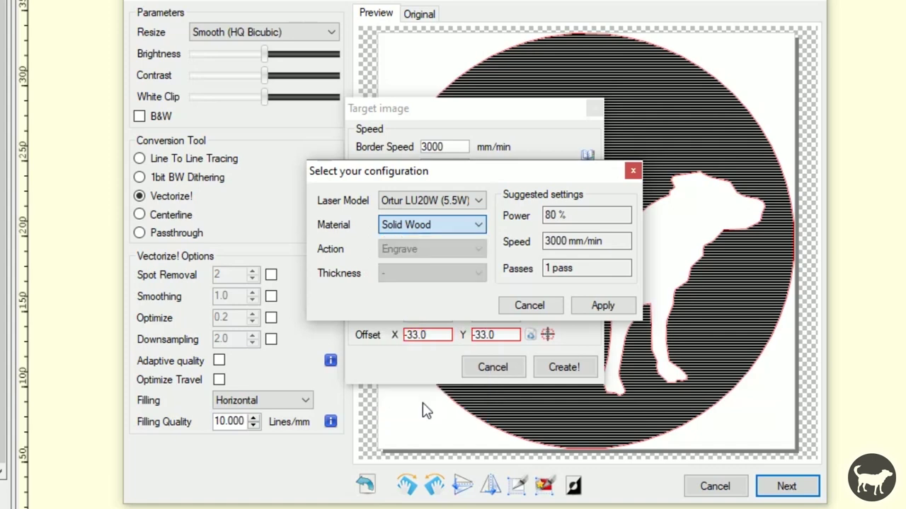
{"action": "left_click", "coordinate": [603, 302]}
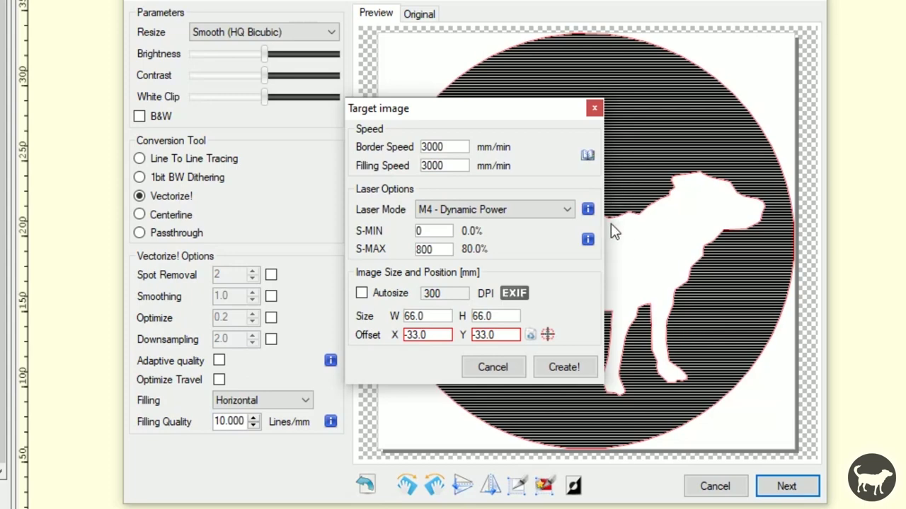
Attempt job creation, decline the negative-offset soft-limit warning, and cancel both import dialogs.
{"action": "left_click", "coordinate": [559, 367]}
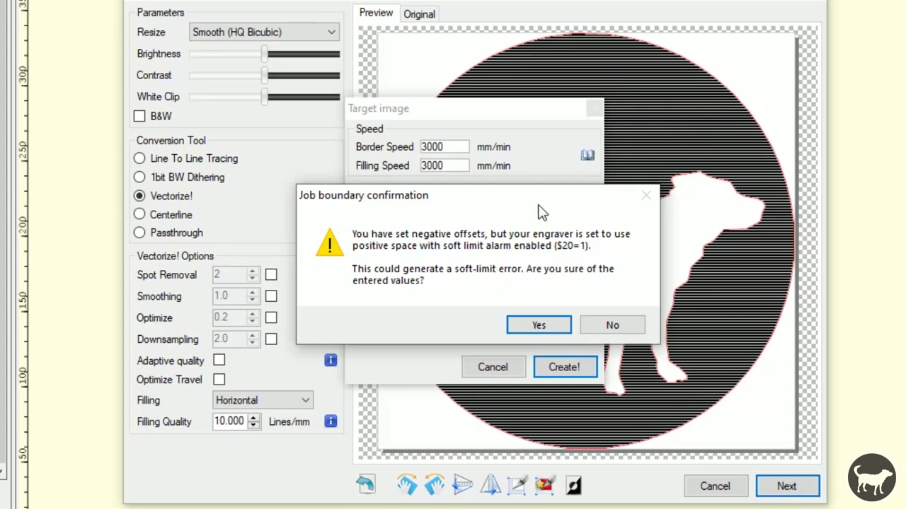
{"action": "left_click", "coordinate": [617, 326]}
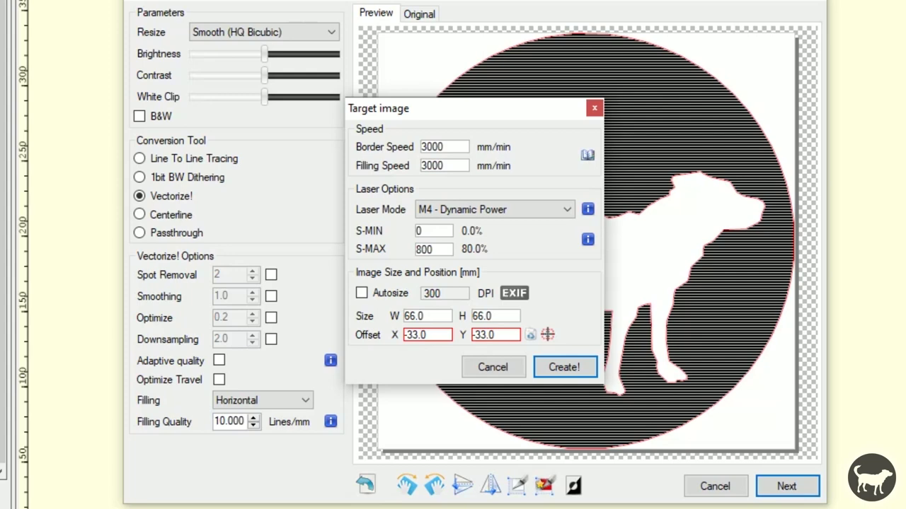
{"action": "left_click", "coordinate": [493, 373]}
{"action": "left_click", "coordinate": [717, 488]}
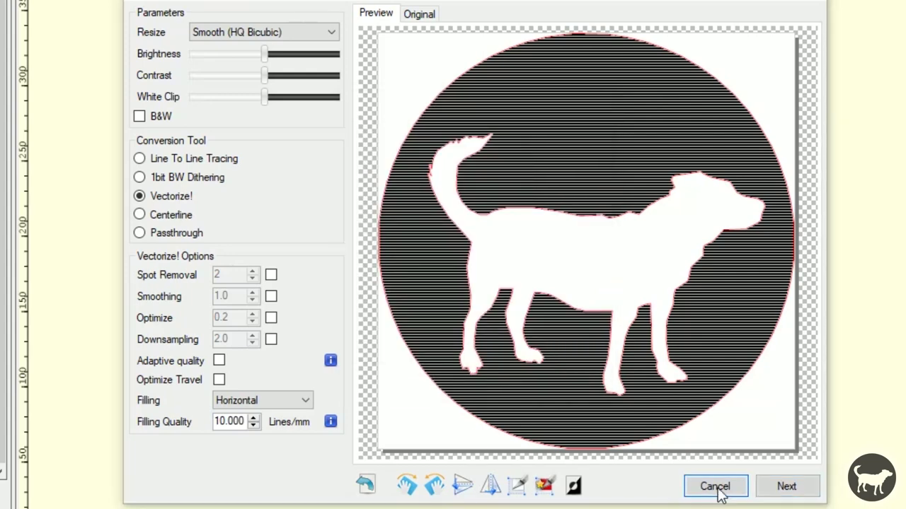
Change $20 Soft limits enable to 0 in Grbl Configuration and write it to the machine.
{"action": "left_click", "coordinate": [14, 21]}
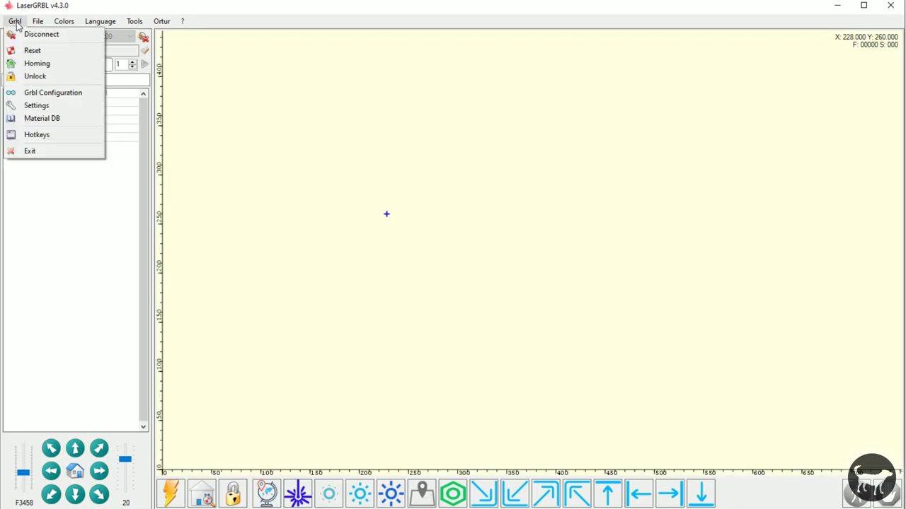
{"action": "left_click", "coordinate": [58, 94]}
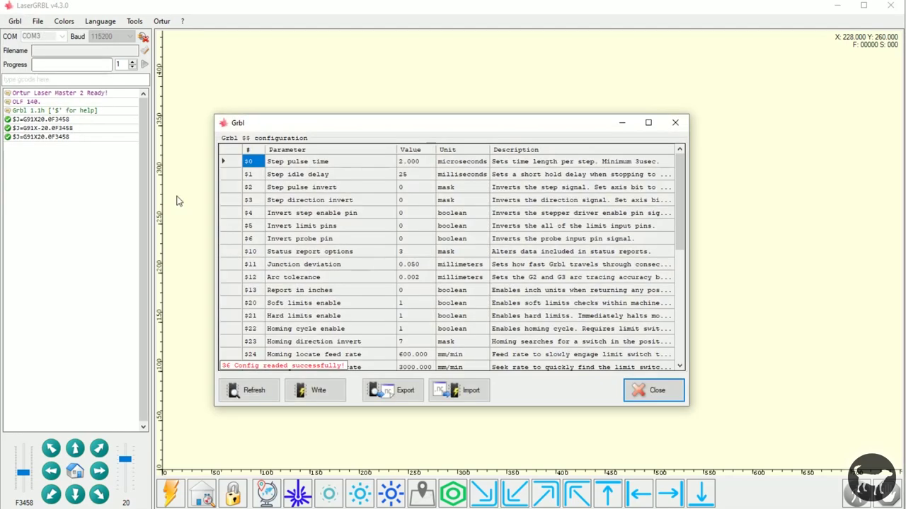
{"action": "scroll", "coordinate": [317, 292], "scroll_direction": "down", "scroll_amount": 1}
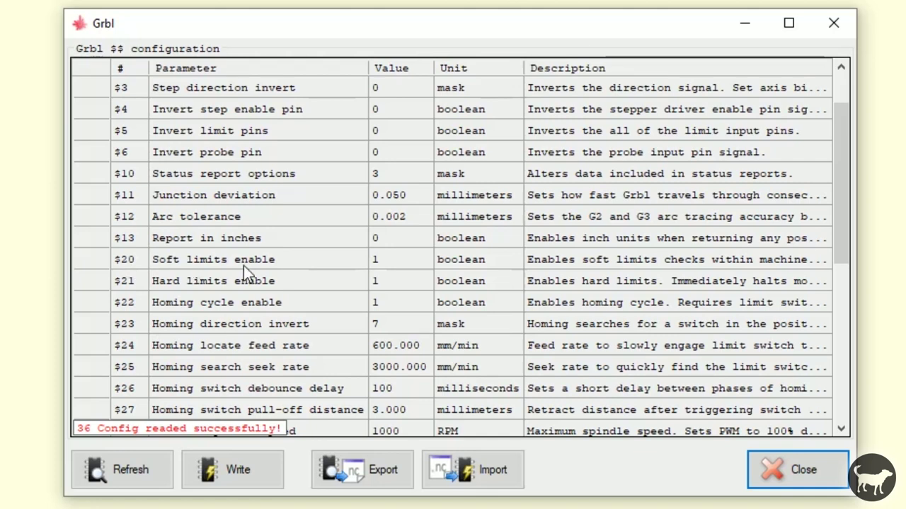
{"action": "left_click", "coordinate": [375, 258]}
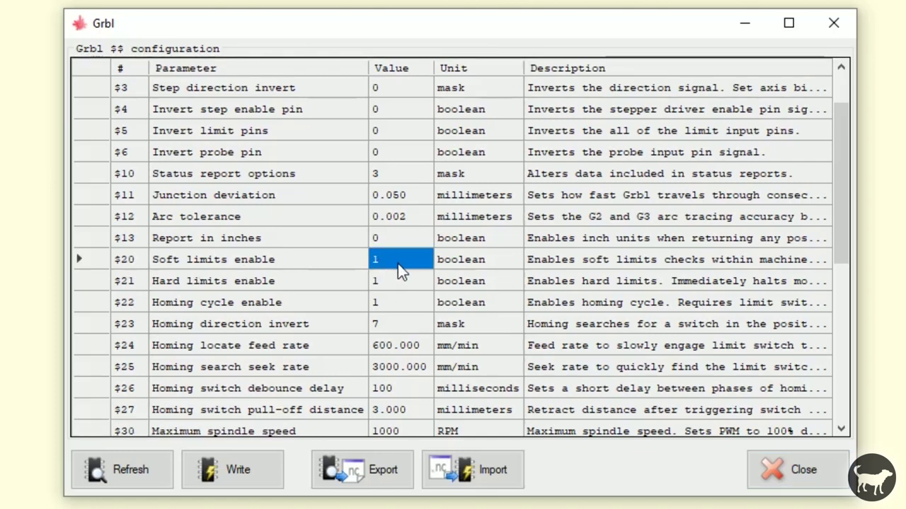
{"action": "type", "text": "0"}
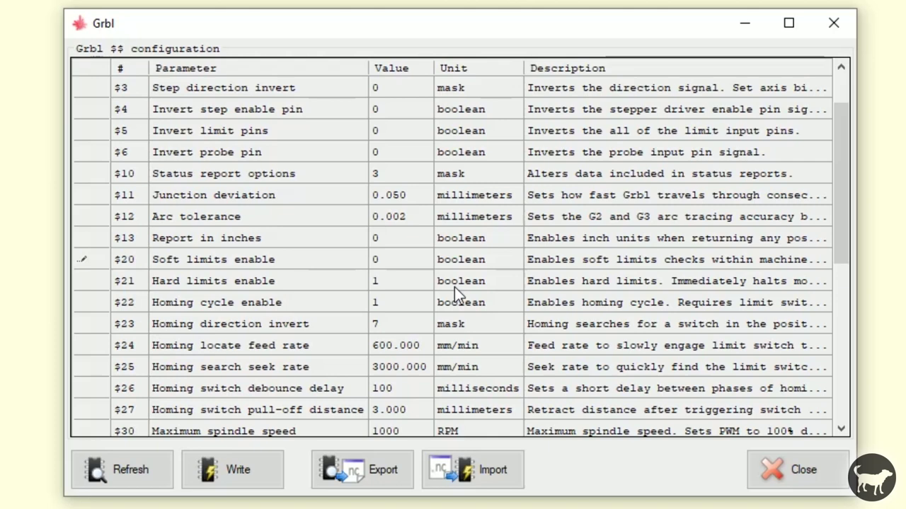
{"action": "left_click", "coordinate": [236, 473]}
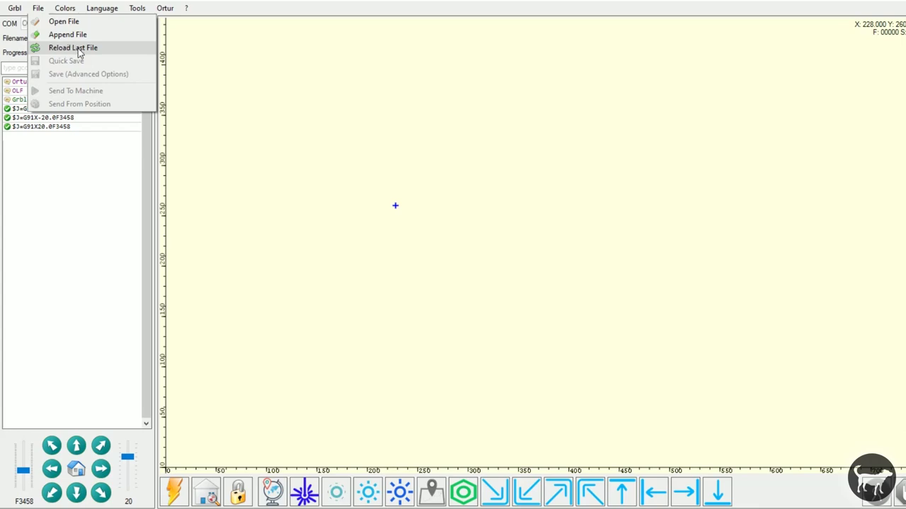
Reload the last dog image file and auto-trim its blank margins.
{"action": "left_click", "coordinate": [88, 47]}
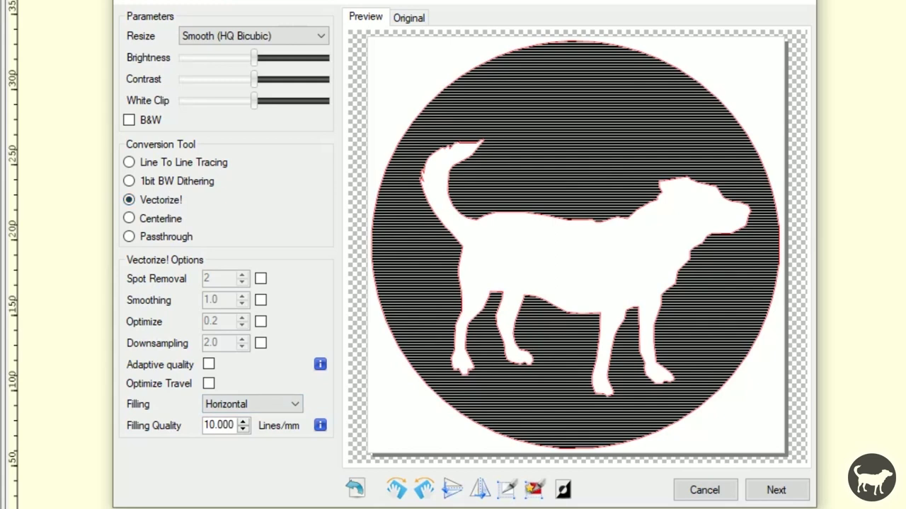
{"action": "left_click", "coordinate": [532, 492]}
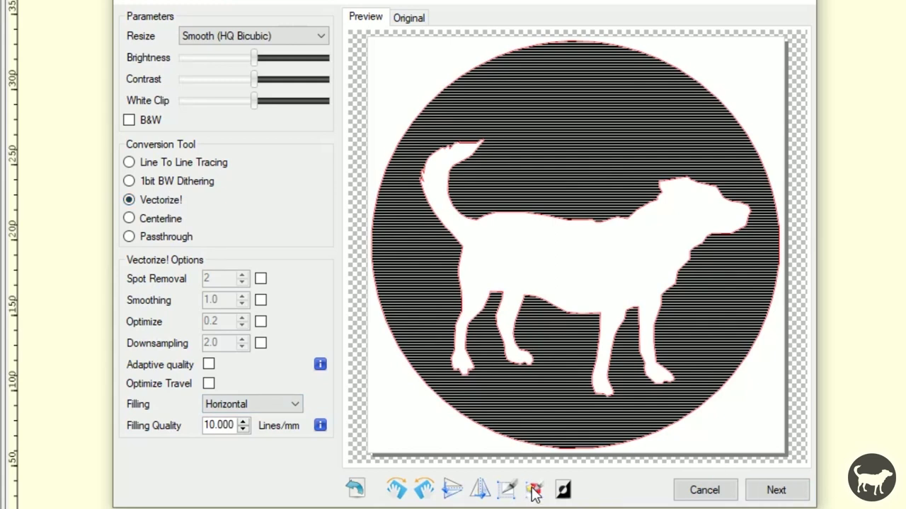
Apply the Ortur LU20W Solid Wood preset in Target image and create the 66 mm dog job.
{"action": "left_click", "coordinate": [782, 490]}
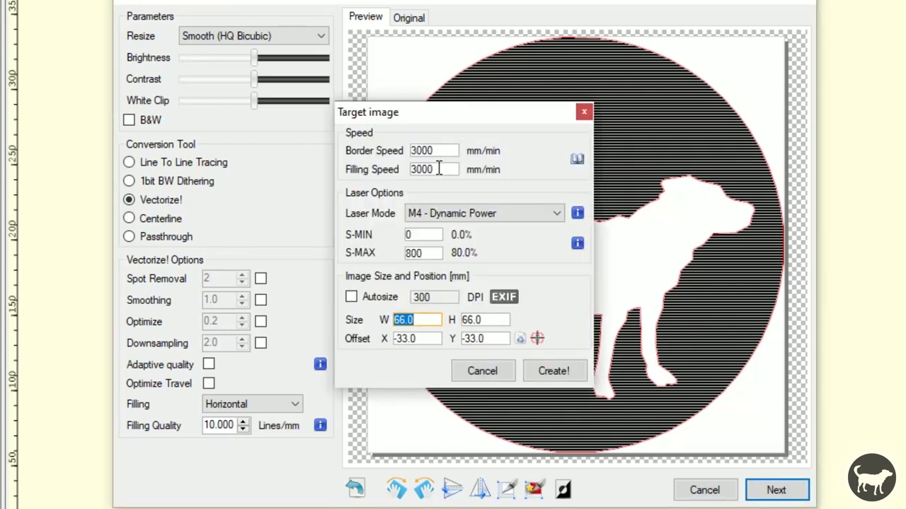
{"action": "left_click", "coordinate": [578, 159]}
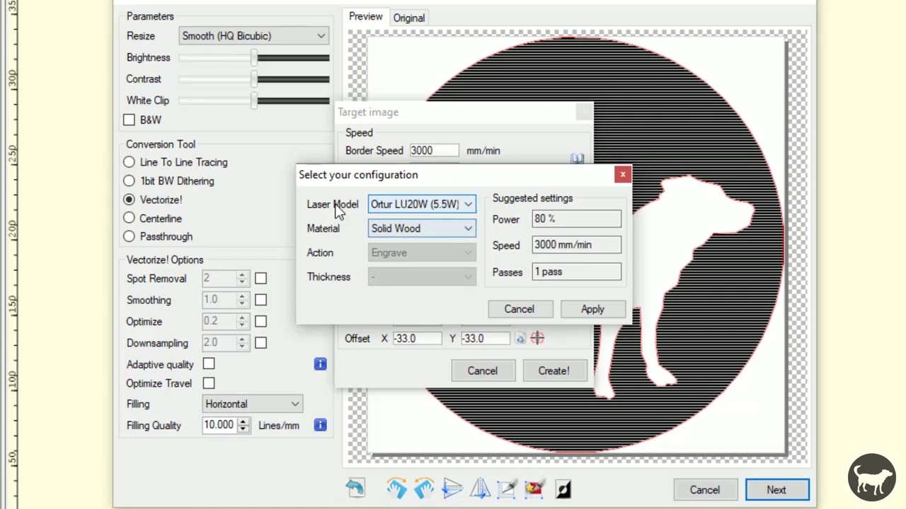
{"action": "left_click", "coordinate": [591, 311]}
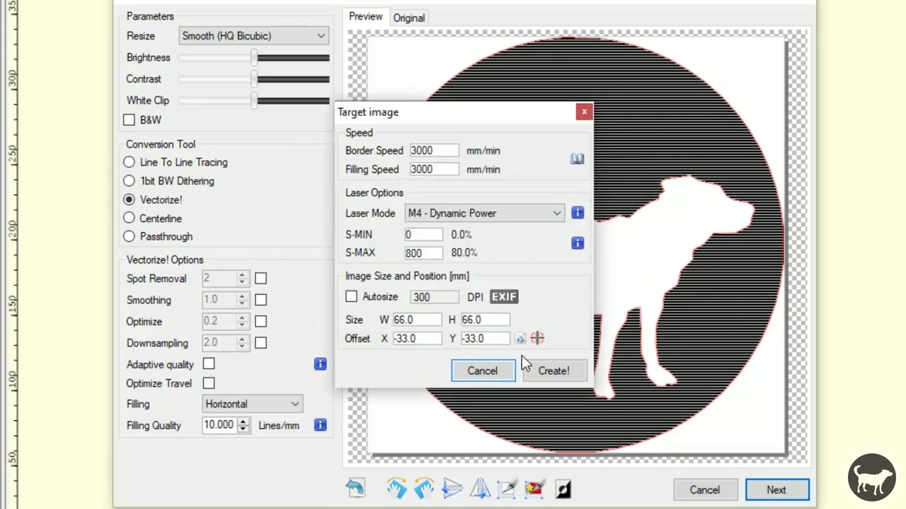
{"action": "left_click", "coordinate": [555, 372]}
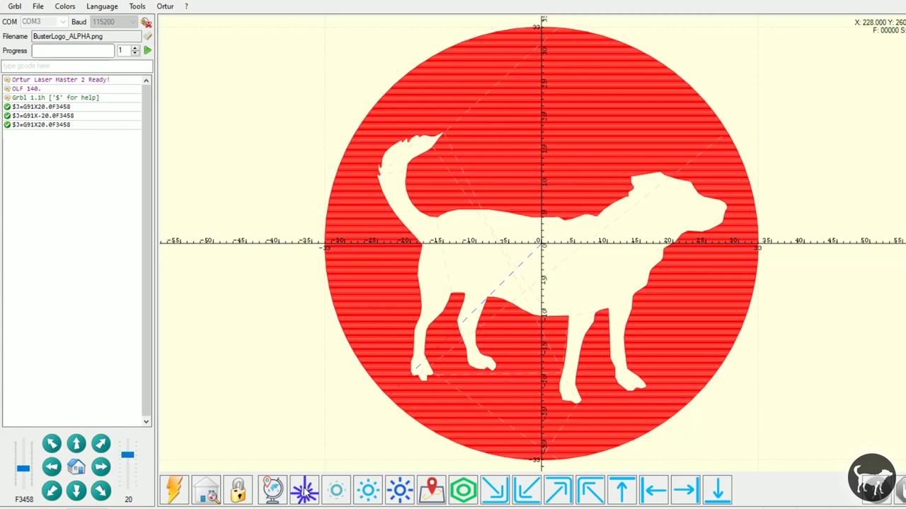
{"action": "left_click", "coordinate": [311, 500]}
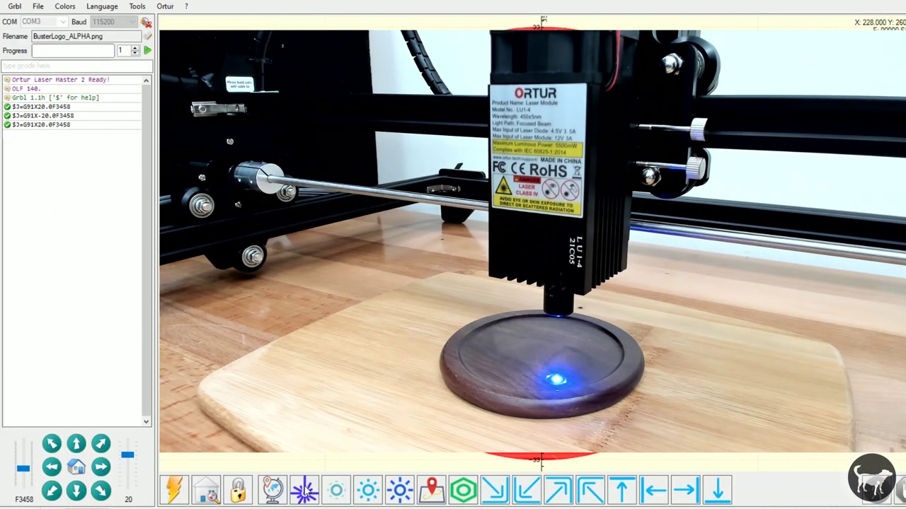
Turn on the low-power focus laser and set the jog step to 2 mm.
{"action": "left_click", "coordinate": [304, 489]}
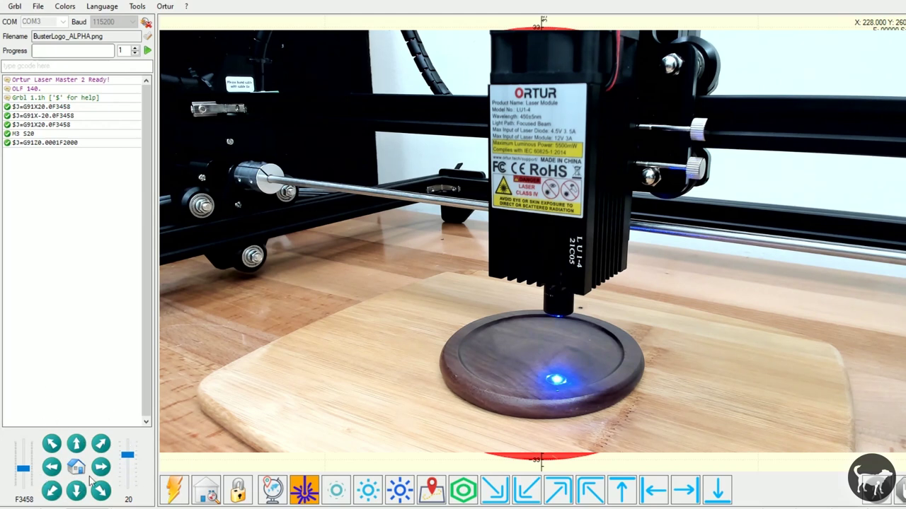
{"action": "left_click_drag", "start_coordinate": [127, 453], "coordinate": [128, 482]}
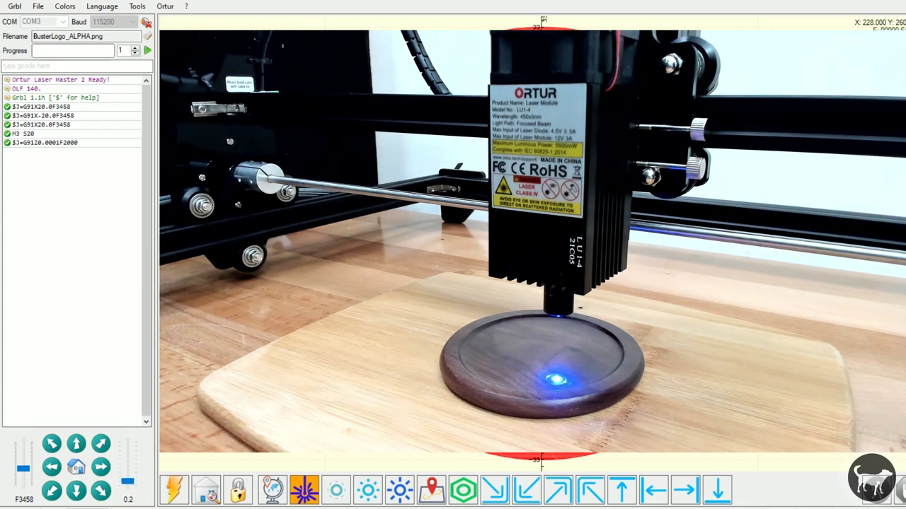
{"action": "key", "text": "Left"}
{"action": "key", "text": "Left"}
{"action": "key", "text": "Left"}
{"action": "key", "text": "Left"}
{"action": "key", "text": "Left"}
{"action": "key", "text": "Left"}
{"action": "key", "text": "Left"}
{"action": "left_click", "coordinate": [126, 469]}
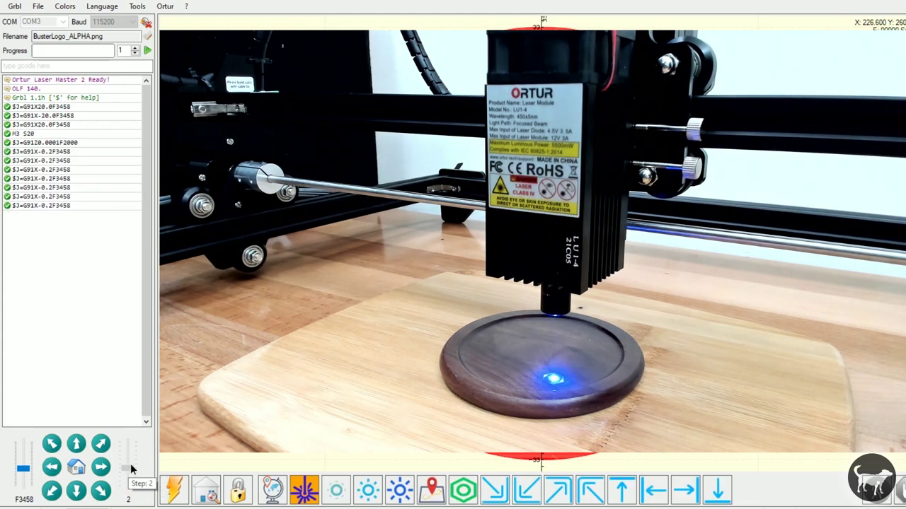
Jog the head in 2 mm steps, four moves left and five back along Y.
{"action": "left_click", "coordinate": [52, 467]}
{"action": "left_click", "coordinate": [51, 467]}
{"action": "left_click", "coordinate": [52, 467]}
{"action": "left_click", "coordinate": [51, 467]}
{"action": "left_click", "coordinate": [52, 467]}
{"action": "left_click", "coordinate": [51, 467]}
{"action": "left_click", "coordinate": [51, 467]}
{"action": "left_click", "coordinate": [52, 467]}
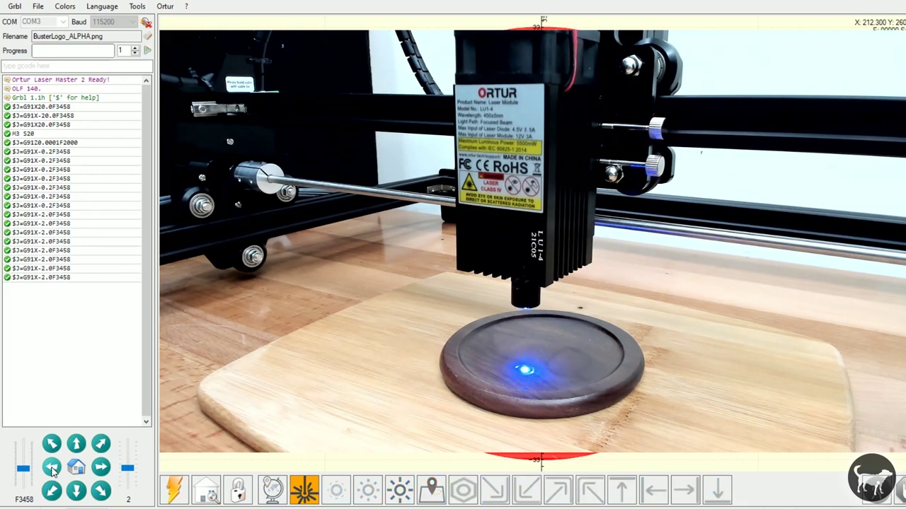
{"action": "left_click", "coordinate": [77, 443]}
{"action": "left_click", "coordinate": [77, 443]}
{"action": "left_click", "coordinate": [76, 443]}
{"action": "left_click", "coordinate": [76, 443]}
{"action": "left_click", "coordinate": [76, 443]}
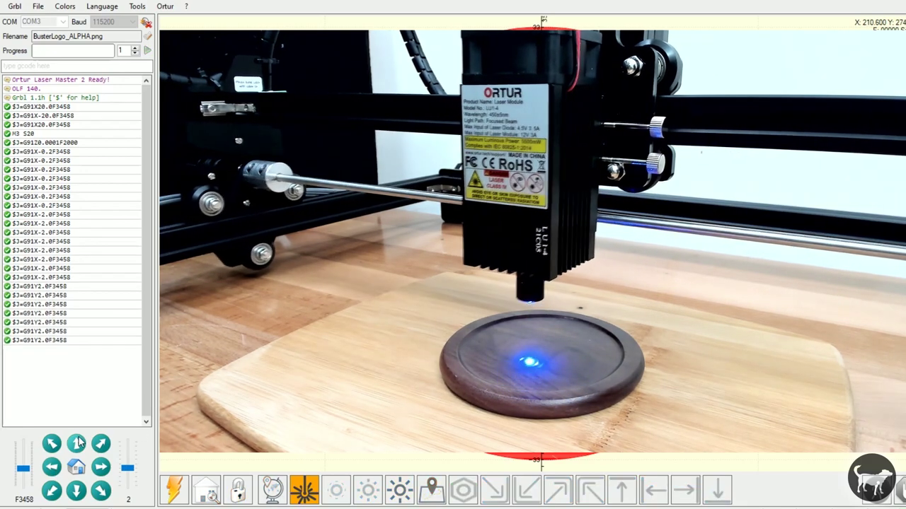
{"action": "left_click", "coordinate": [76, 443]}
{"action": "left_click", "coordinate": [76, 443]}
{"action": "left_click", "coordinate": [76, 443]}
{"action": "left_click", "coordinate": [76, 443]}
{"action": "left_click", "coordinate": [76, 443]}
Fine-tune the laser dot onto the coaster centre with 0.5 mm jog steps.
{"action": "left_click", "coordinate": [129, 498]}
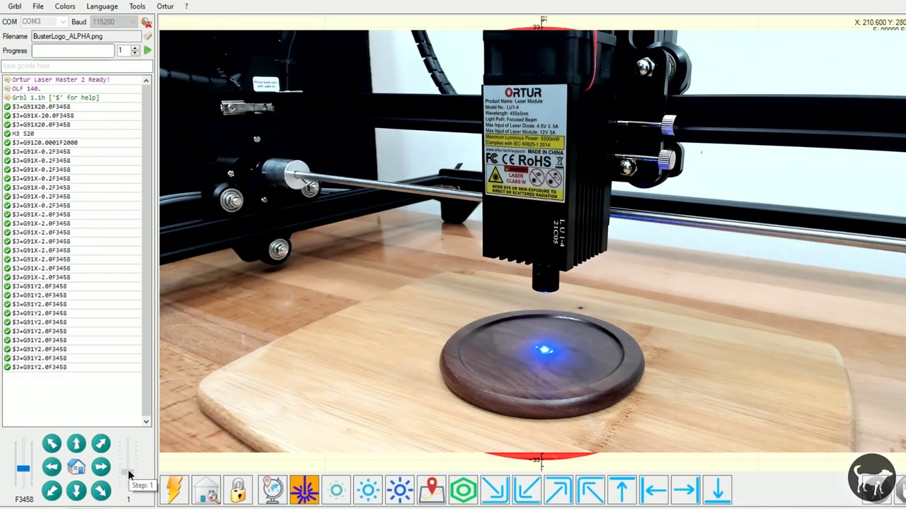
{"action": "left_click", "coordinate": [76, 490]}
{"action": "left_click", "coordinate": [76, 490]}
{"action": "left_click", "coordinate": [76, 490]}
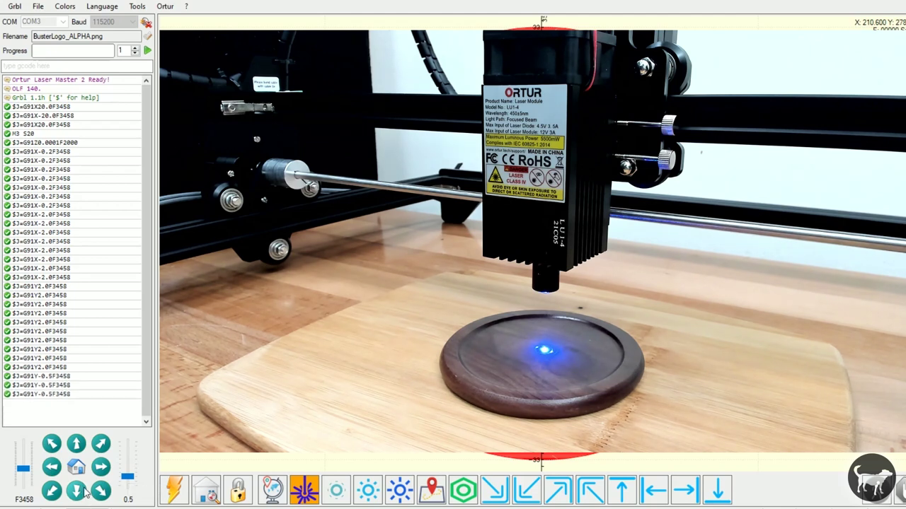
{"action": "left_click", "coordinate": [51, 467]}
{"action": "left_click", "coordinate": [76, 443]}
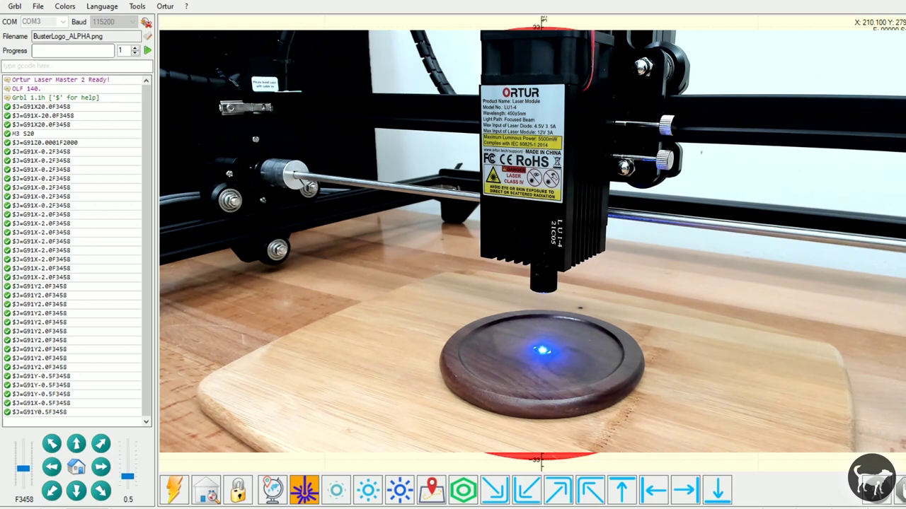
Set the G92 zero point at the coaster centre and trace the job boundary.
{"action": "left_click", "coordinate": [272, 489]}
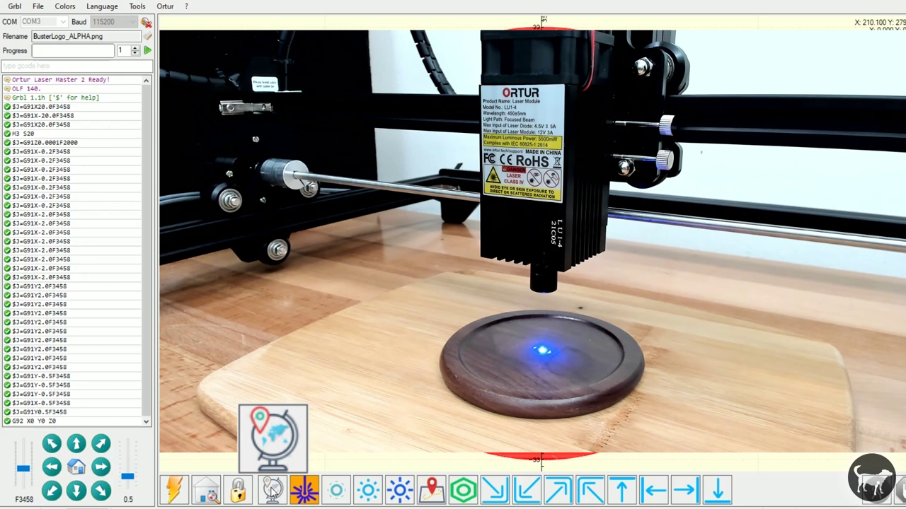
{"action": "left_click", "coordinate": [431, 490]}
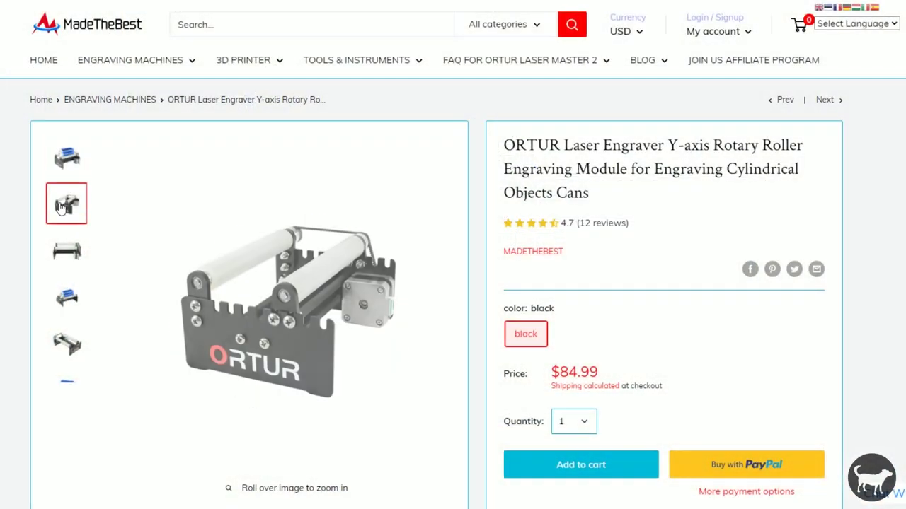
Cycle through the rotary roller gallery: front shot, can on rollers, angled and end views.
{"action": "left_click", "coordinate": [76, 255]}
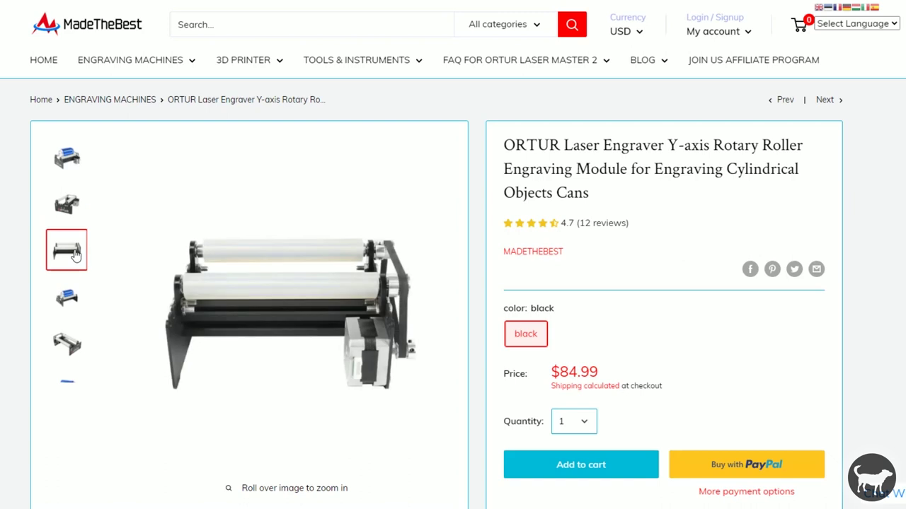
{"action": "left_click", "coordinate": [72, 301]}
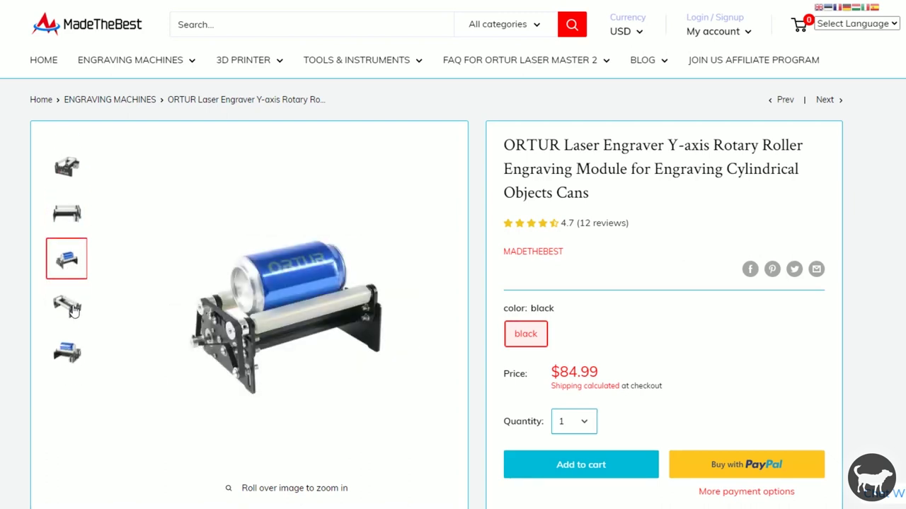
{"action": "left_click", "coordinate": [73, 308]}
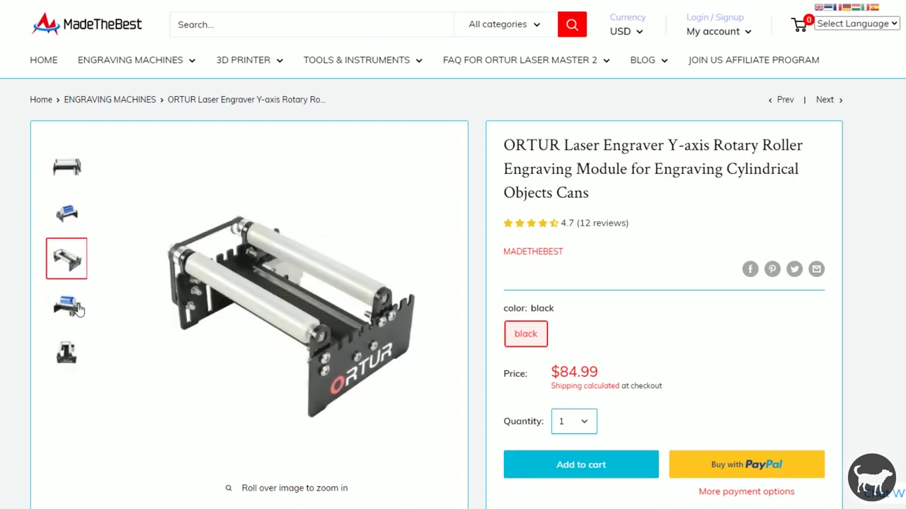
{"action": "left_click", "coordinate": [78, 309]}
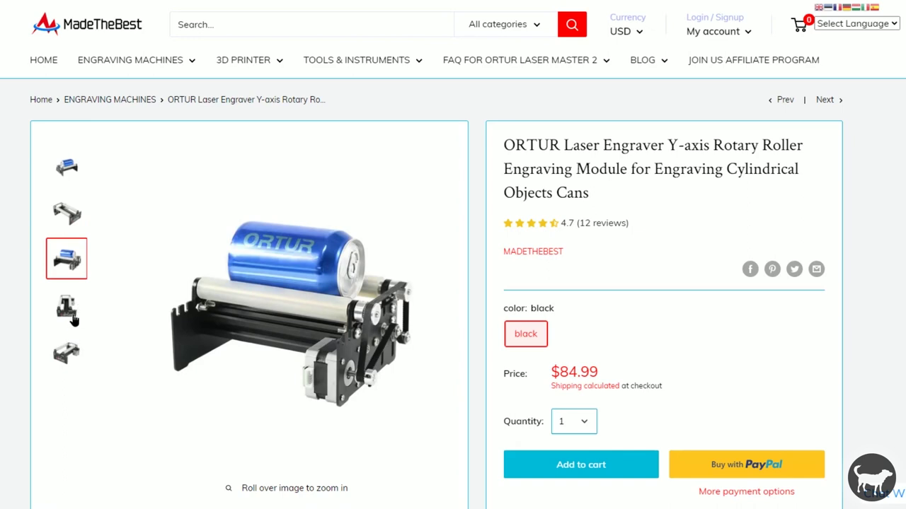
{"action": "left_click", "coordinate": [67, 307]}
{"action": "left_click", "coordinate": [68, 314]}
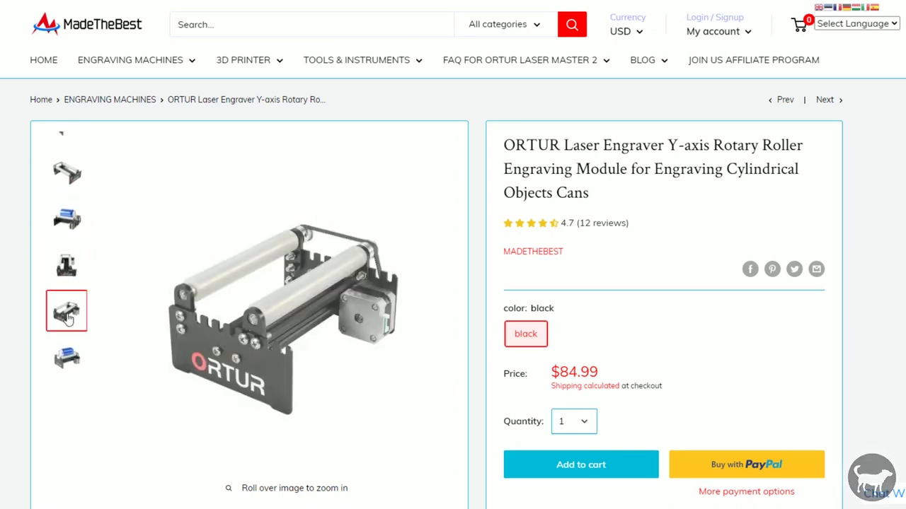